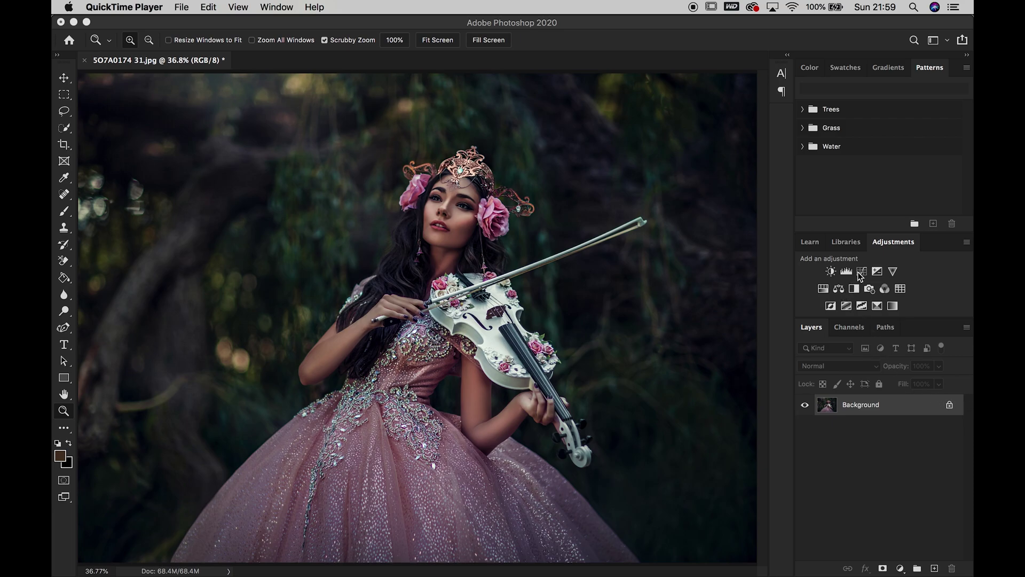
Add a Curves adjustment layer and try shadow and highlight points, then reset the curve.
left_click(863, 271)
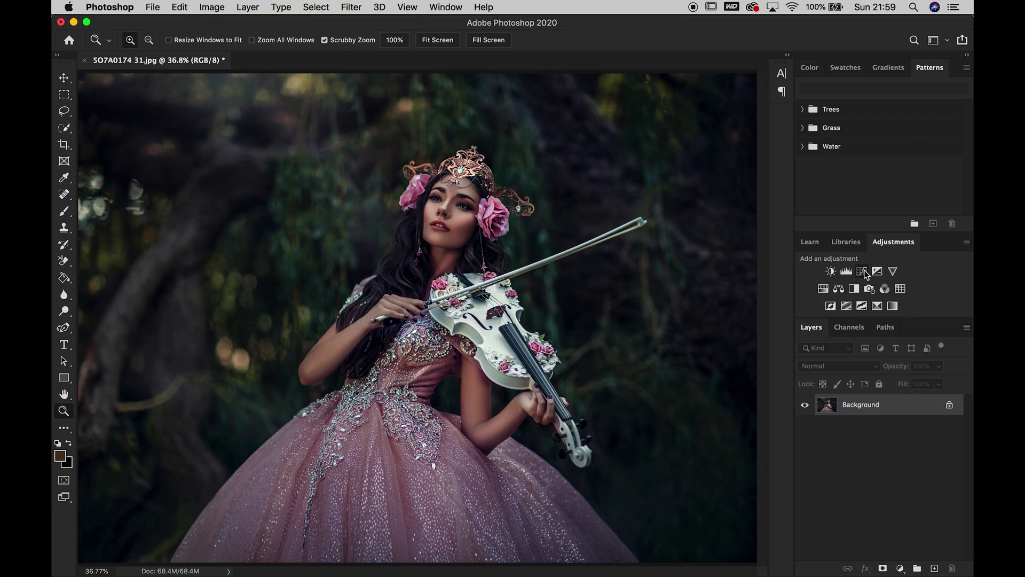
left_click_drag(552, 67, 735, 75)
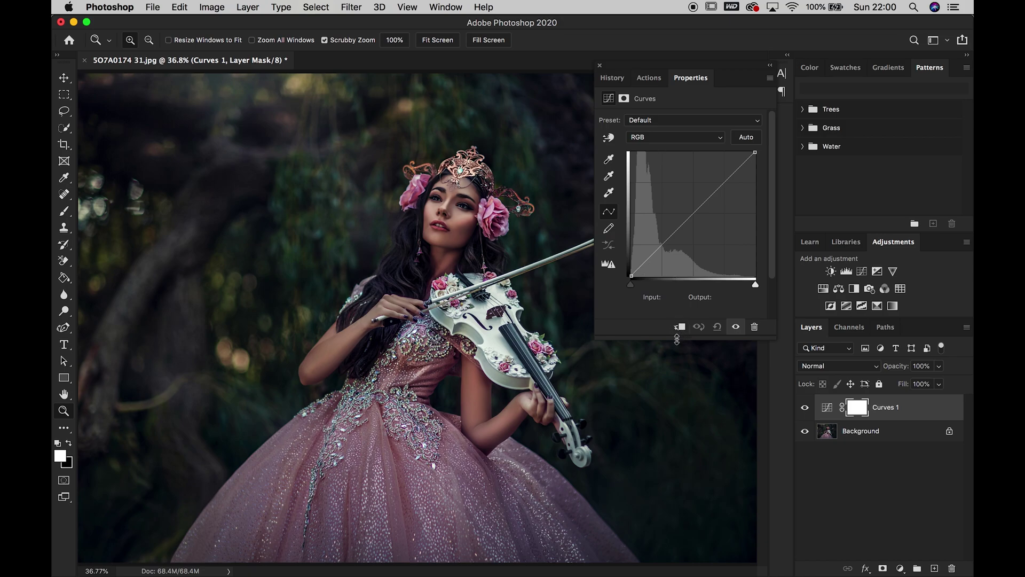
left_click(662, 245)
left_click(725, 183)
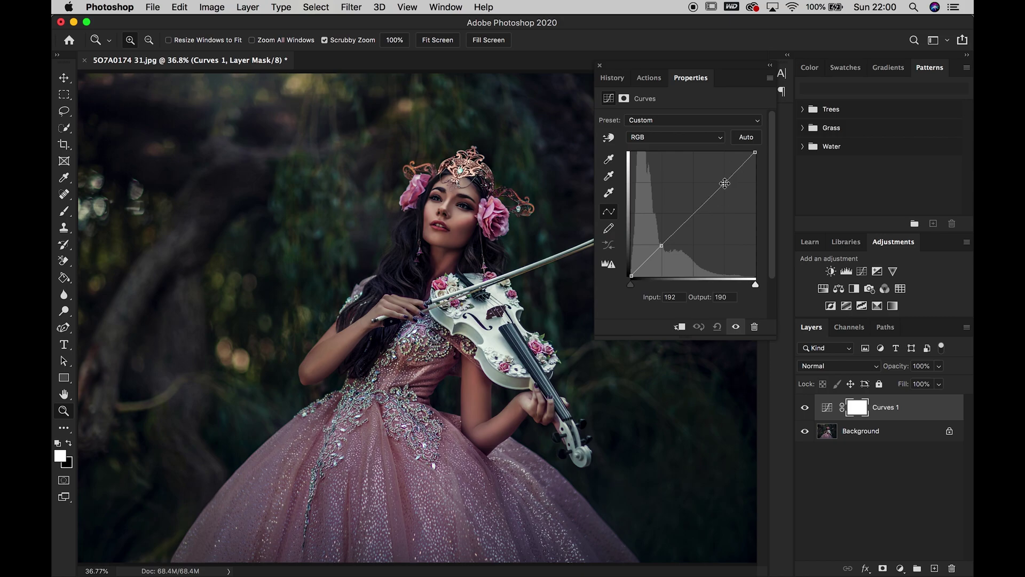
left_click(717, 327)
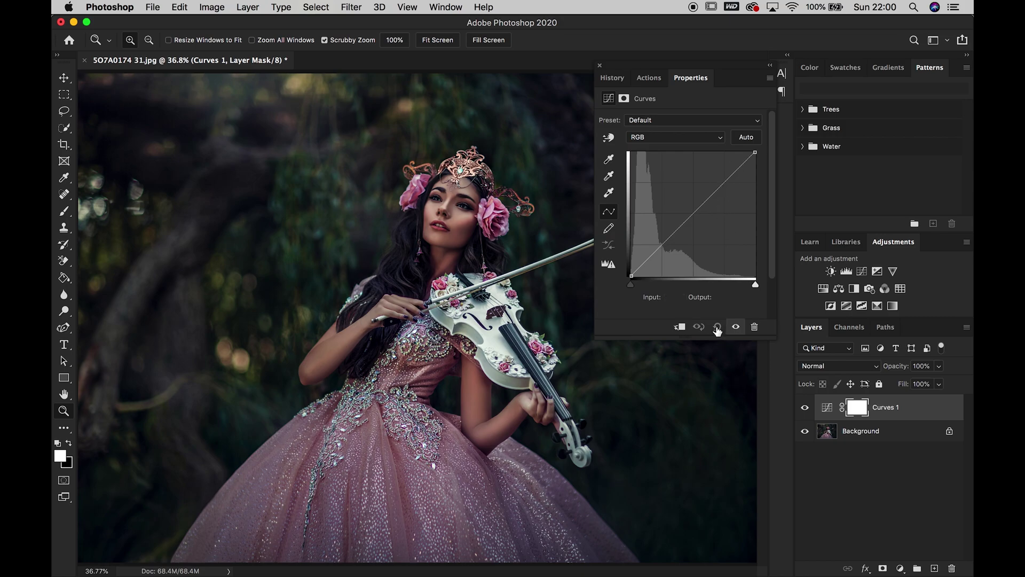
Place S-curve points near 63 and 192, lift the black point to 8 and lower the white to 251.
left_click(662, 243)
left_click(662, 245)
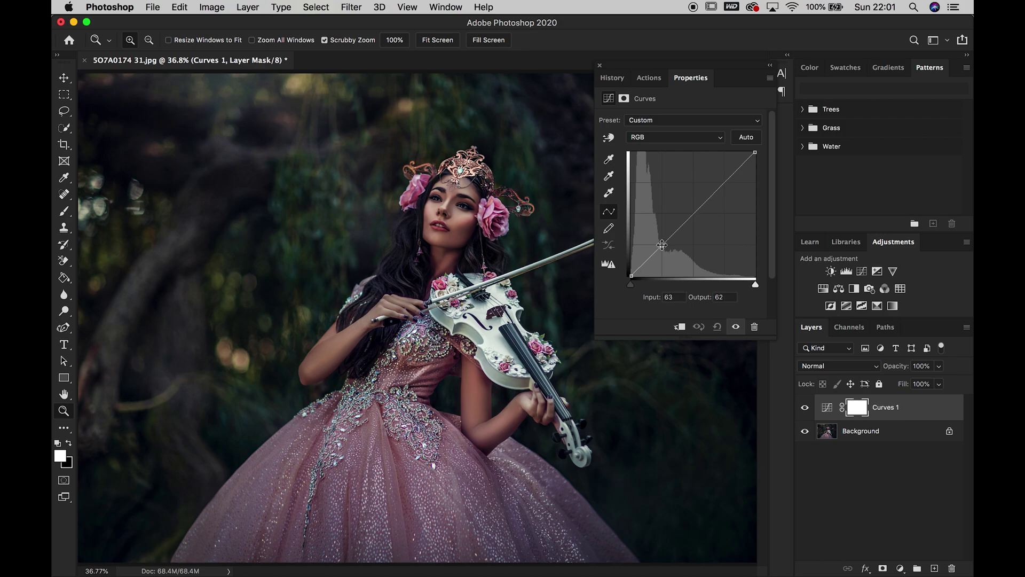
left_click(725, 183)
left_click_drag(630, 277, 629, 272)
left_click_drag(756, 152, 761, 160)
left_click(770, 65)
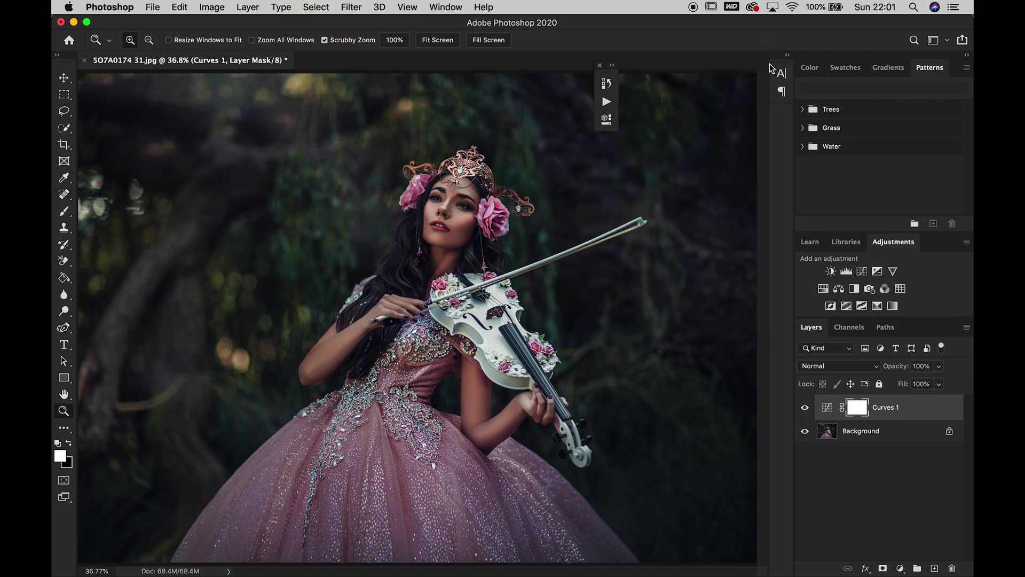
Toggle Curves 1 off and on twice to compare the contrast boost.
left_click(805, 410)
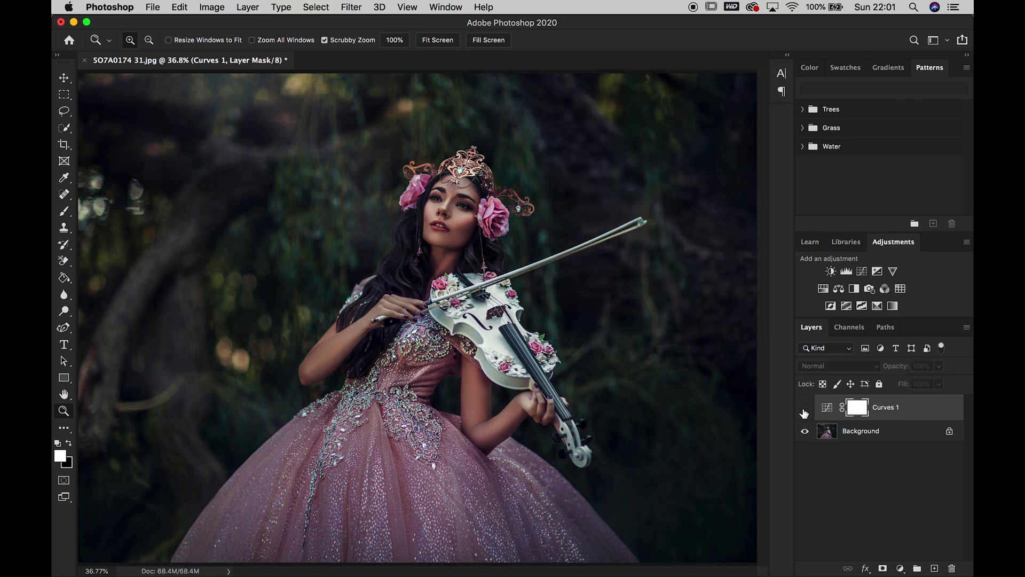
left_click(804, 410)
left_click(805, 410)
left_click(805, 410)
Duplicate Curves 1 as Curves 1 copy and hide both curves layers.
left_click_drag(942, 417, 933, 570)
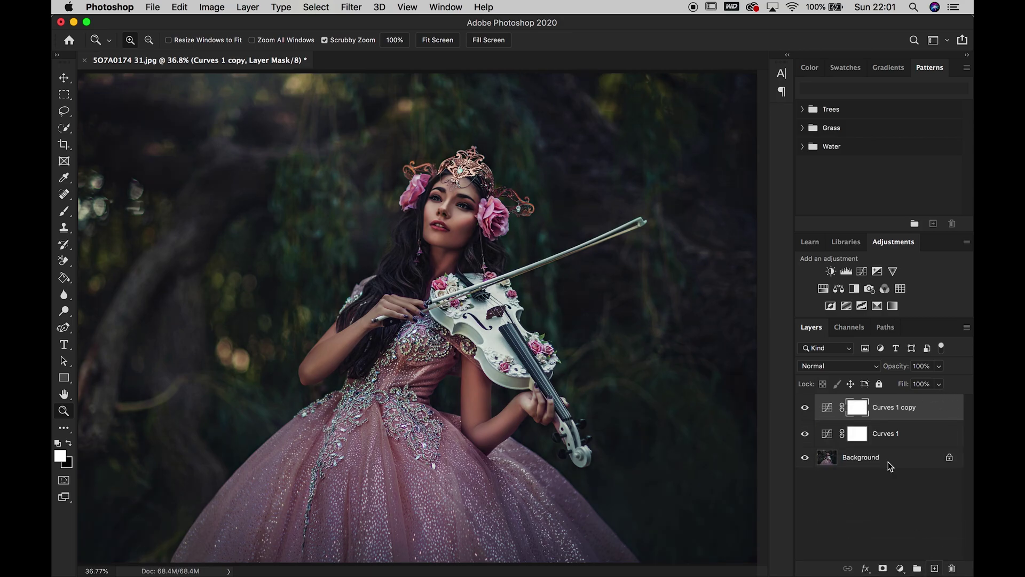
left_click(806, 409)
left_click(805, 434)
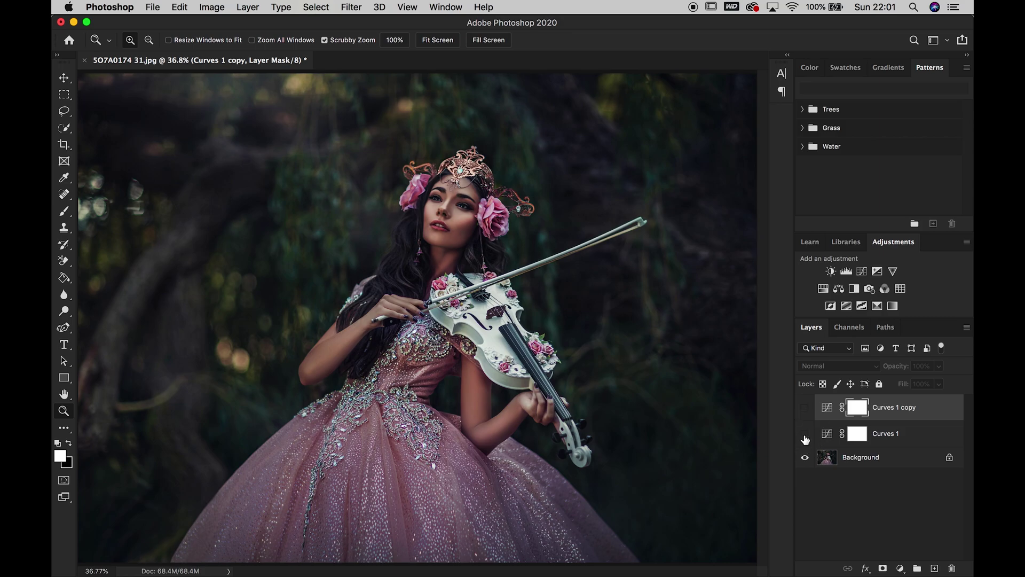
Show Curves 1 copy and raise its upper curve point from 192 to output 194.
left_click(805, 408)
double_click(826, 409)
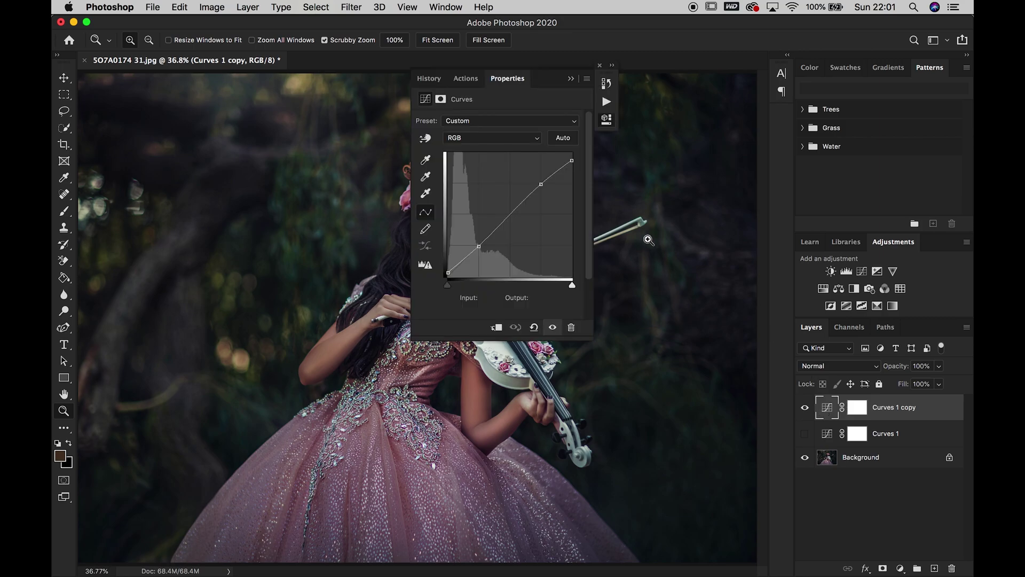
left_click_drag(557, 81, 748, 64)
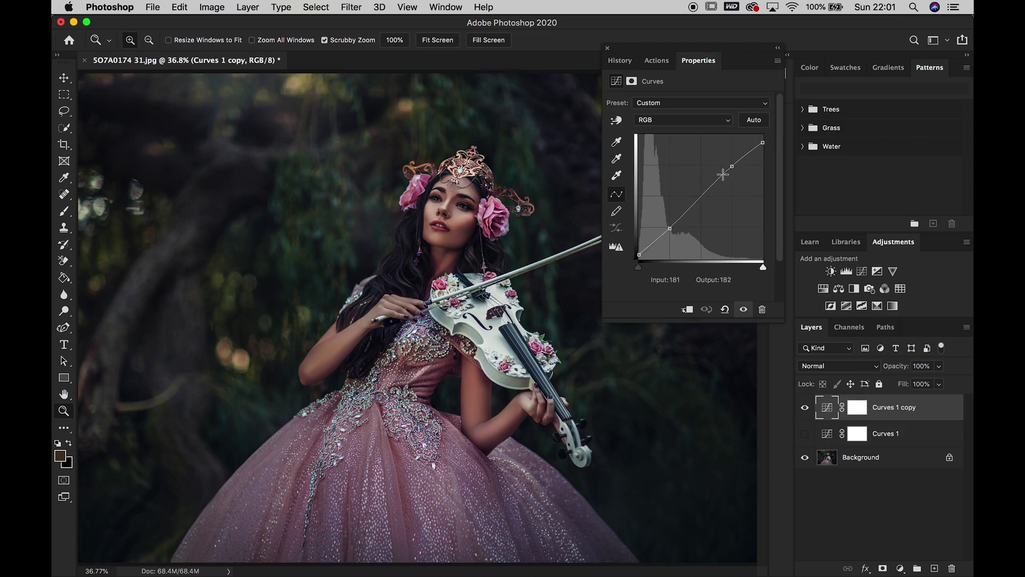
left_click(669, 229)
left_click(732, 166)
left_click_drag(732, 166, 732, 165)
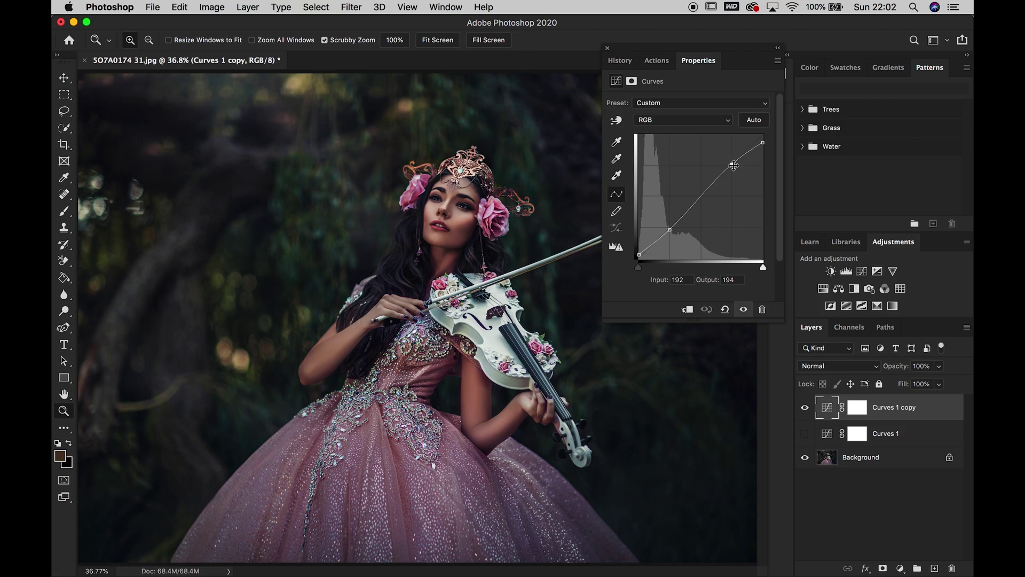
left_click(777, 50)
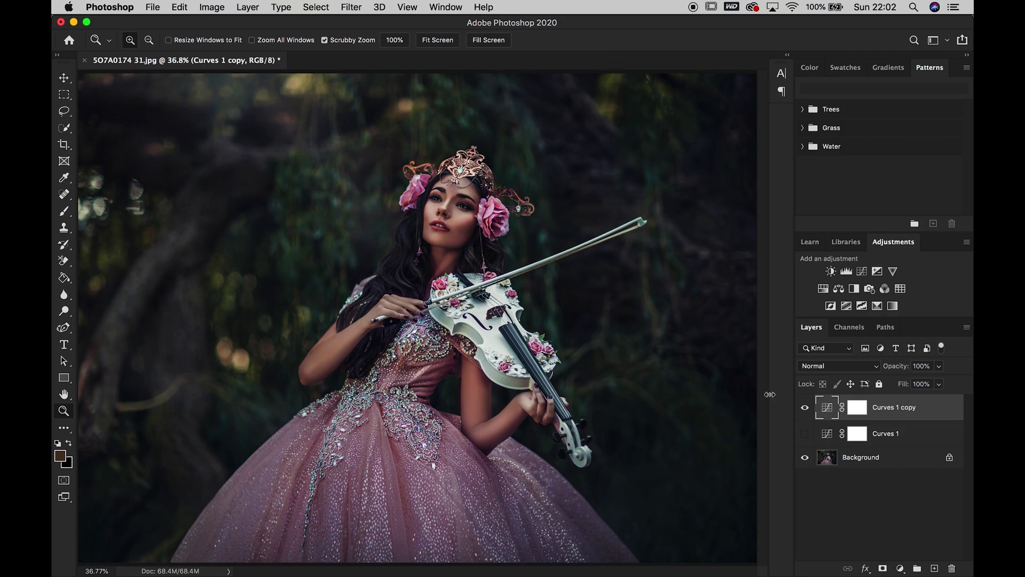
Compare Curves 1 copy on and off, then lower its opacity to 76%.
left_click(805, 408)
left_click(805, 409)
left_click(939, 370)
left_click_drag(937, 381, 930, 383)
Compare again with Curves 1 kept off, then target the Curves 1 copy layer mask.
left_click(804, 409)
left_click(804, 409)
left_click(803, 409)
left_click(805, 435)
left_click(804, 409)
left_click(857, 408)
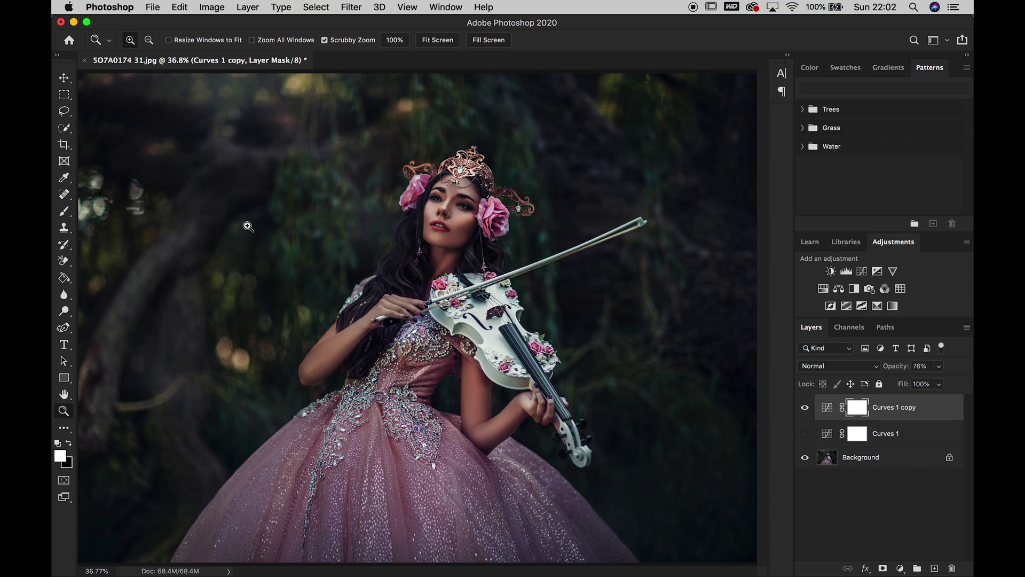
Paint the Curves 1 copy mask over the face with a 600 px, 46% black brush, then touch up in white.
left_click(65, 211)
left_click(69, 443)
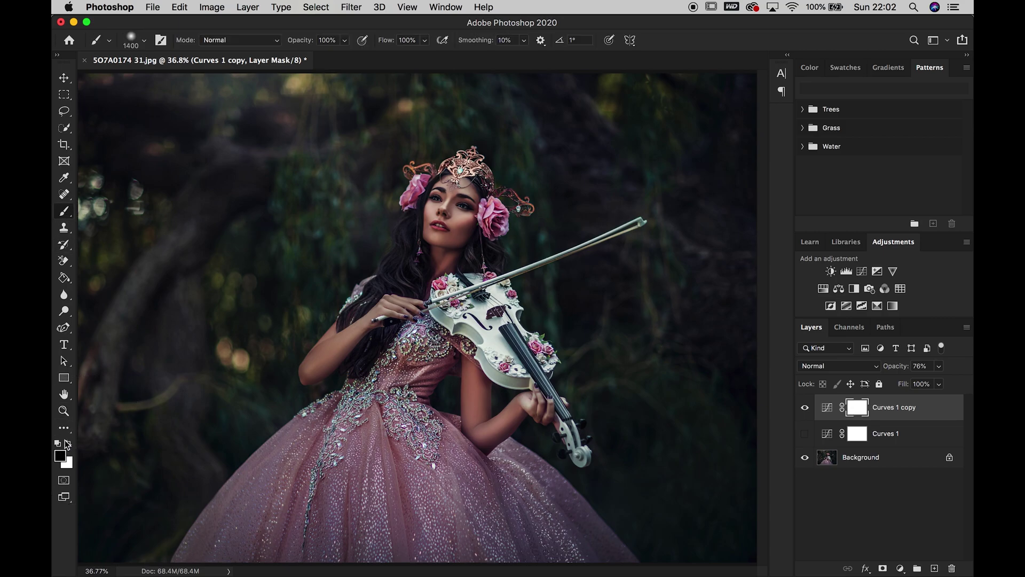
key("bracketleft")
key("bracketleft")
key("bracketleft")
key("bracketleft")
key("bracketleft")
key("bracketleft")
key("bracketleft")
key("bracketleft")
left_click(344, 40)
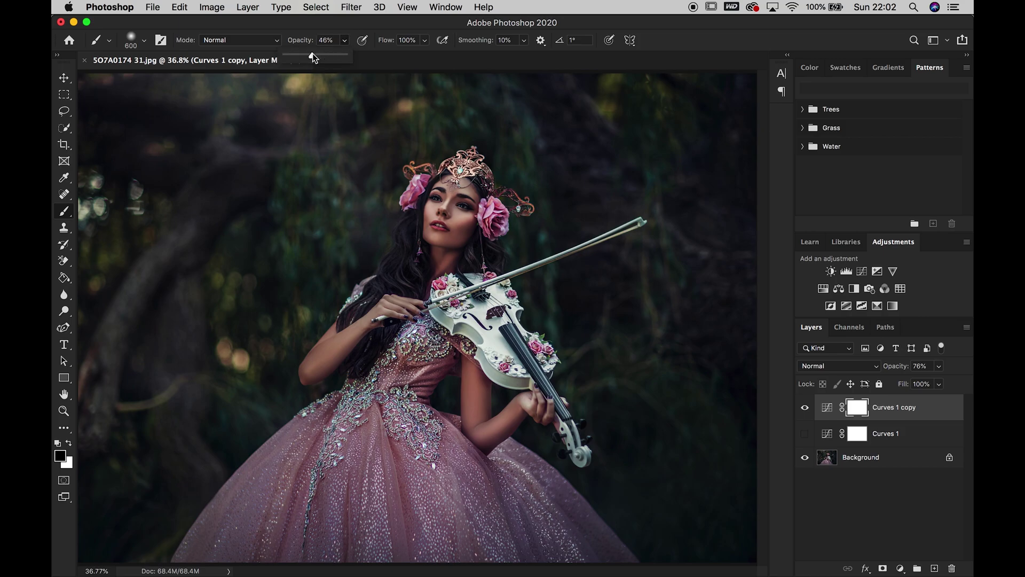
left_click(472, 248)
mouse_move(457, 259)
left_mouse_down()
mouse_move(451, 251)
mouse_move(469, 235)
mouse_move(465, 251)
mouse_move(479, 244)
left_mouse_up()
key("bracketleft")
key("bracketleft")
key("bracketleft")
key("bracketleft")
key("bracketleft")
key("bracketleft")
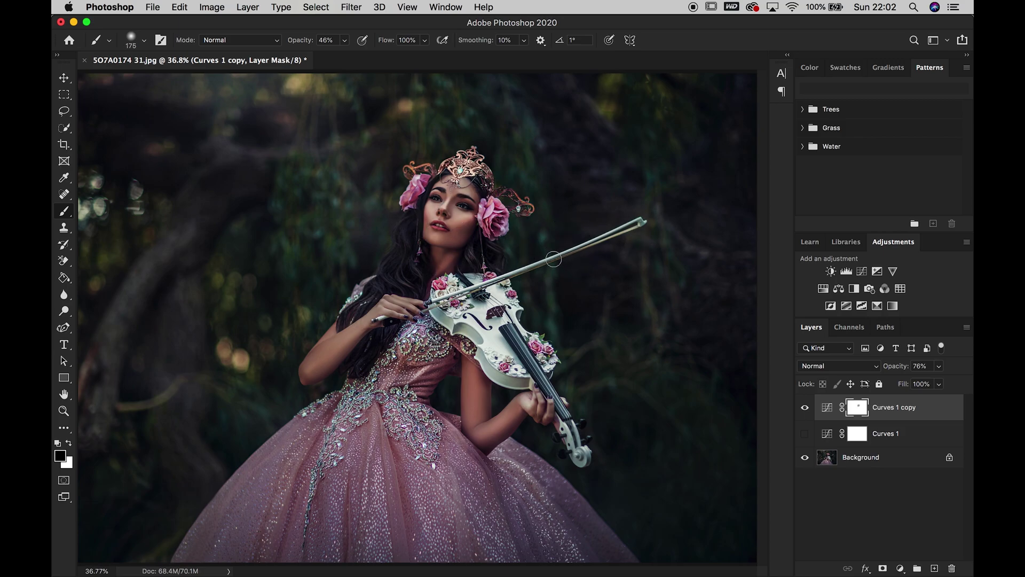
left_click(68, 443)
mouse_move(477, 253)
left_mouse_down()
mouse_move(491, 249)
mouse_move(476, 245)
left_mouse_up()
Compare the result by toggling Curves 1 copy and Curves 1, leaving both hidden.
left_click(805, 408)
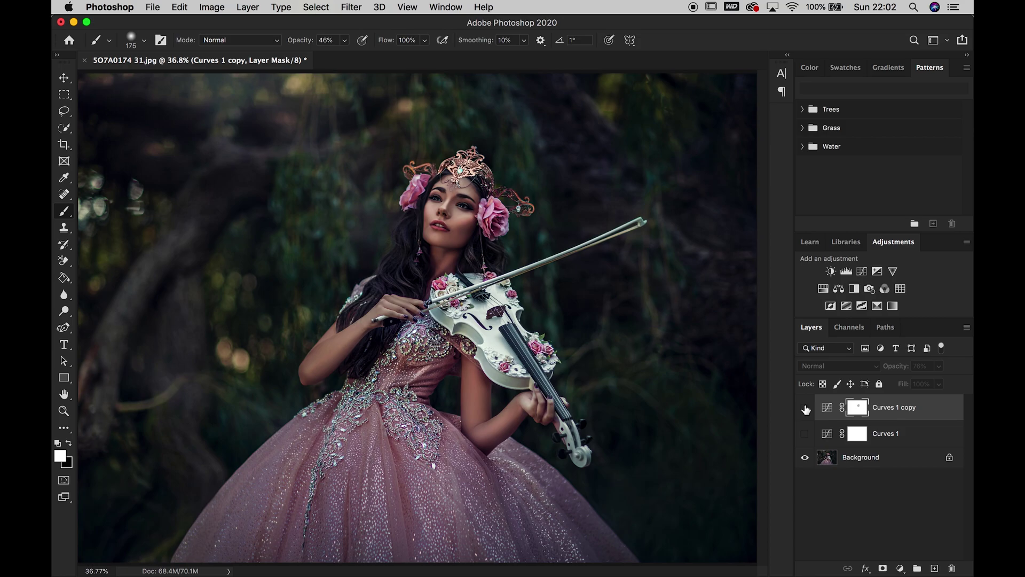
left_click(805, 409)
left_click(805, 408)
left_click(806, 434)
left_click(805, 408)
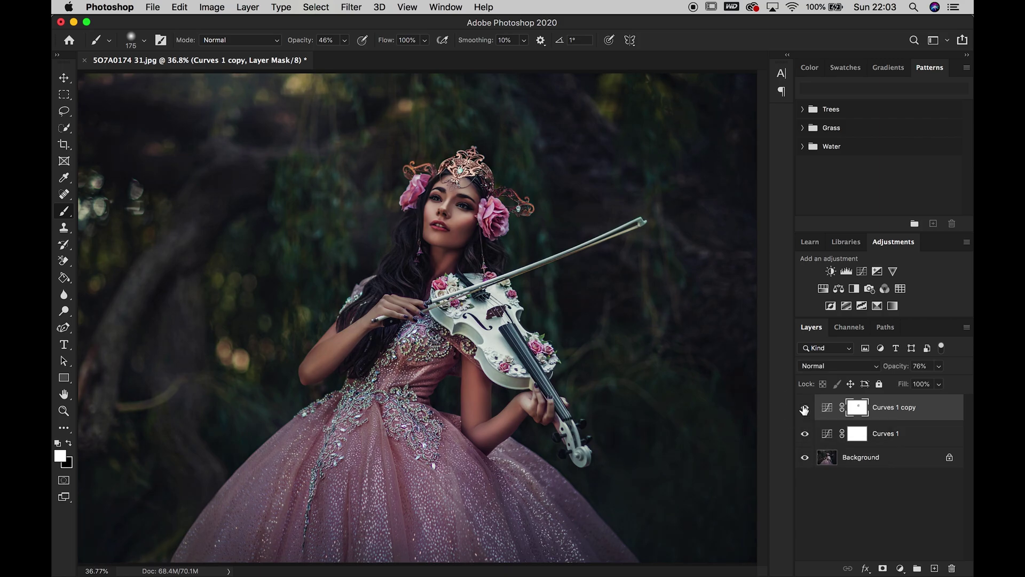
left_click(805, 408)
left_click(806, 434)
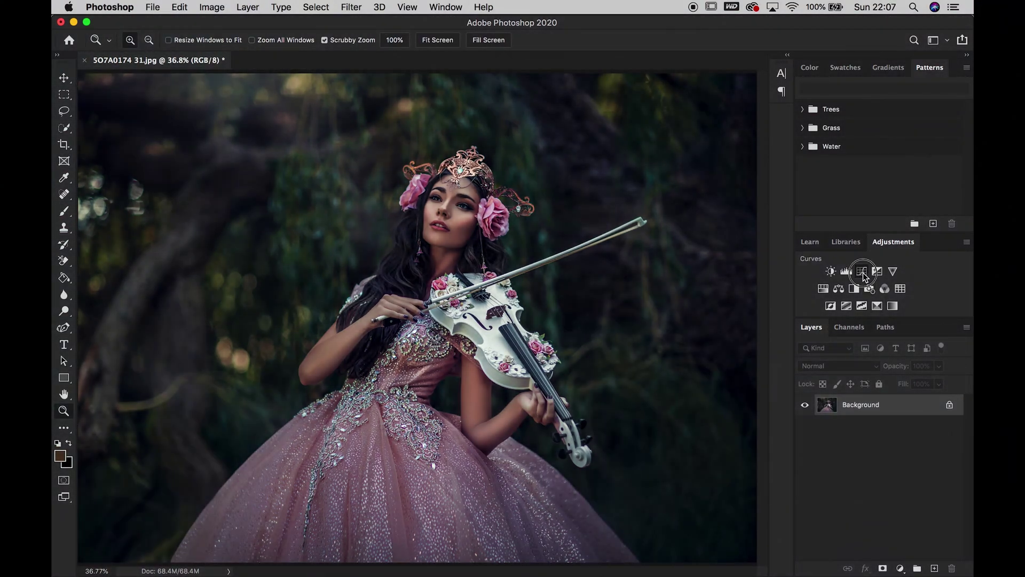
Add a new Curves layer, lift the black point, and set a 74/74 shadow point and a raised highlight point.
left_click(863, 273)
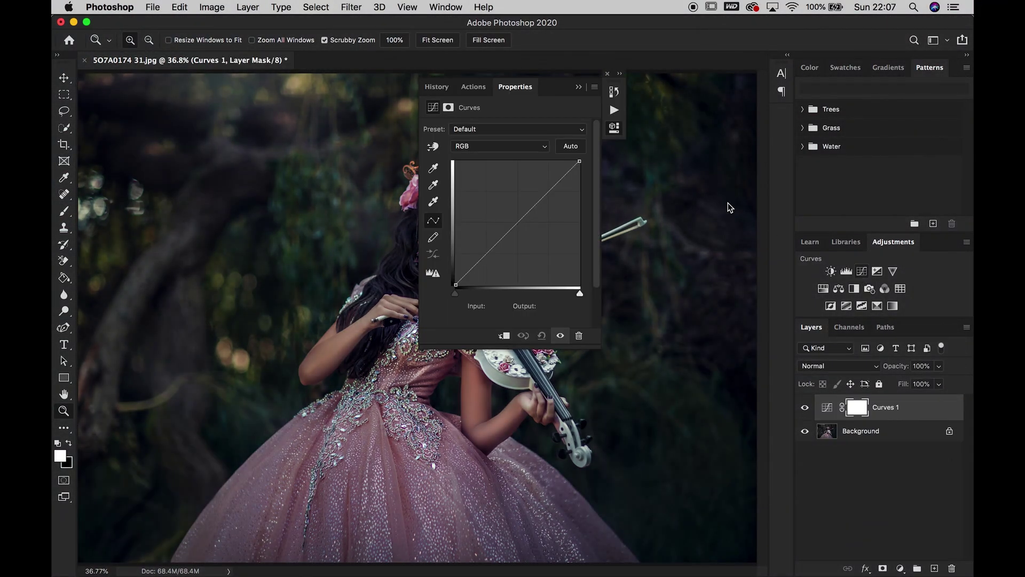
left_click_drag(556, 87, 747, 80)
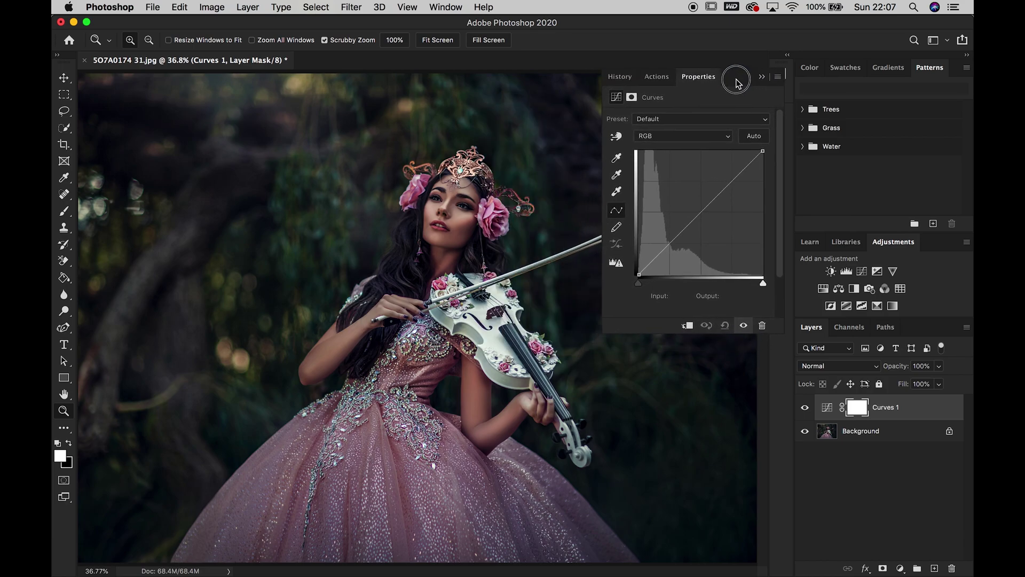
mouse_move(639, 276)
left_mouse_down()
mouse_move(621, 267)
mouse_move(630, 263)
left_mouse_up()
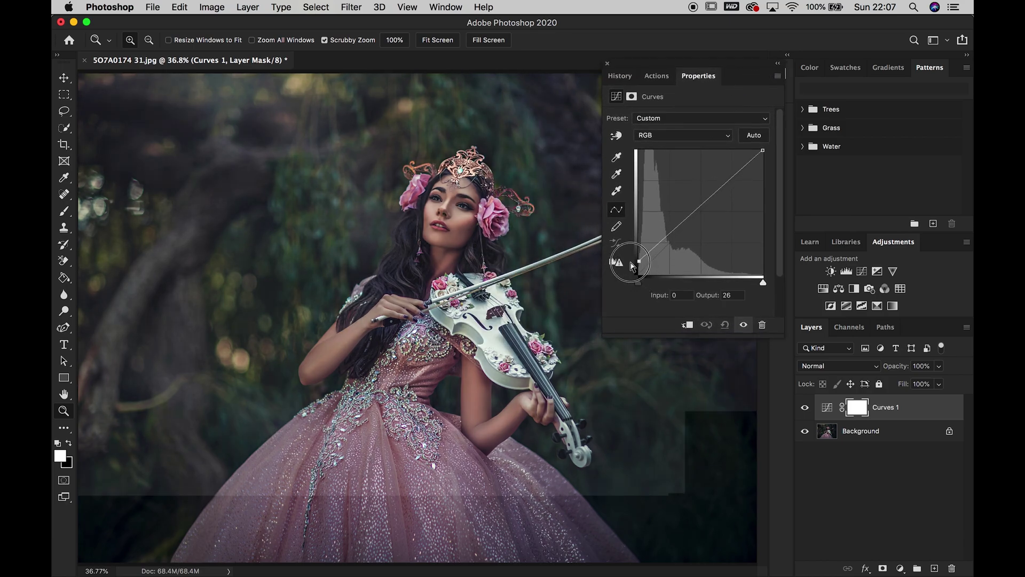
left_click(672, 234)
left_click_drag(673, 236, 677, 241)
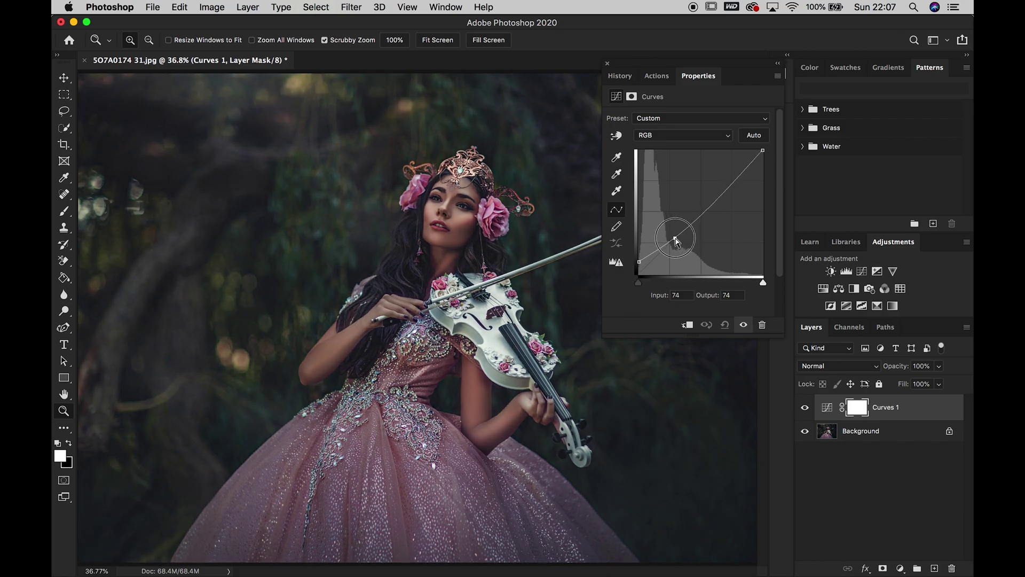
left_click(733, 182)
left_click_drag(734, 182, 768, 159)
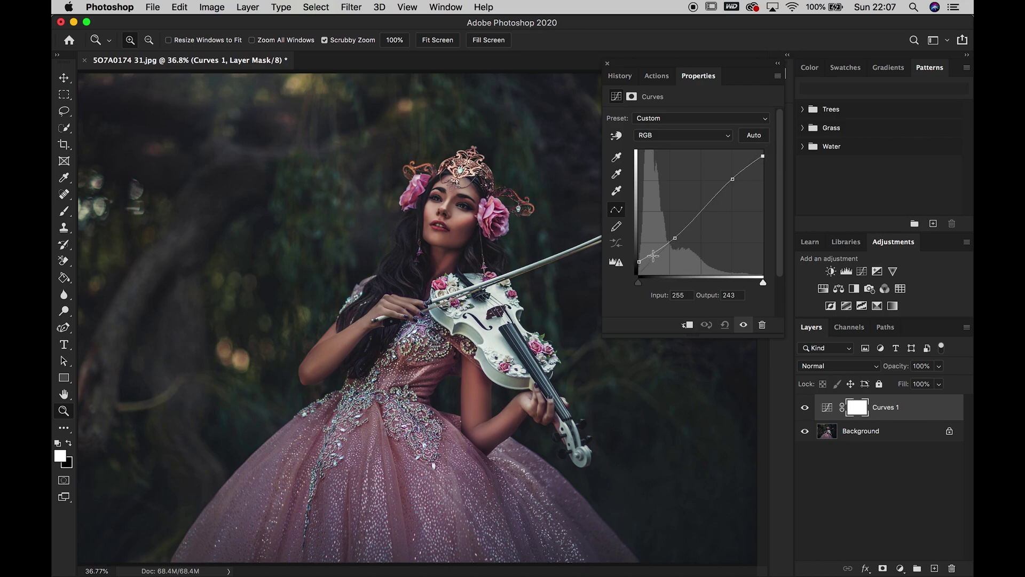
mouse_move(675, 238)
left_mouse_down()
mouse_move(638, 266)
mouse_move(679, 241)
left_mouse_up()
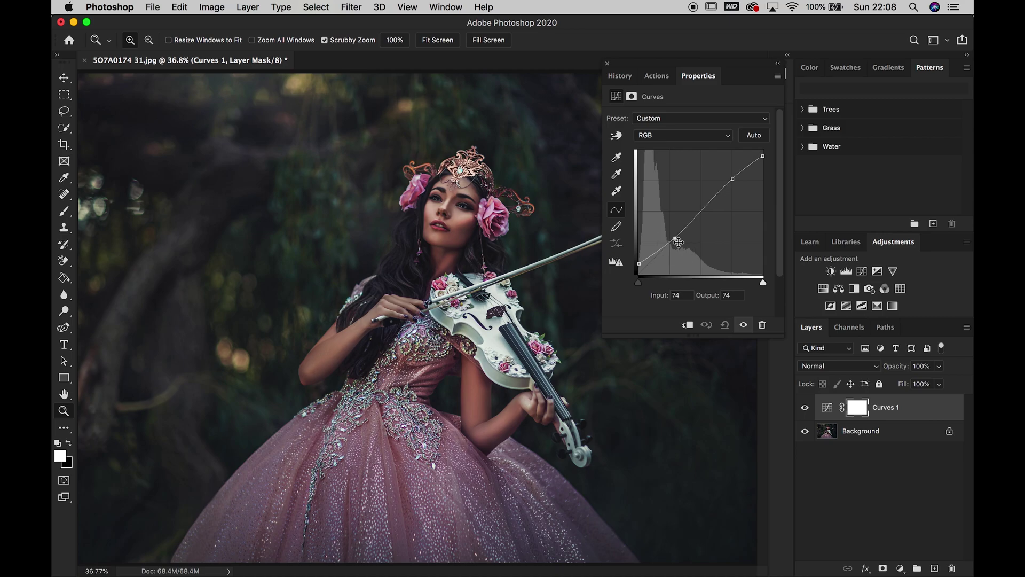
Toggle Curves 1 on and off to compare and test its opacity, leaving it at 100%.
left_click(781, 65)
left_click(805, 412)
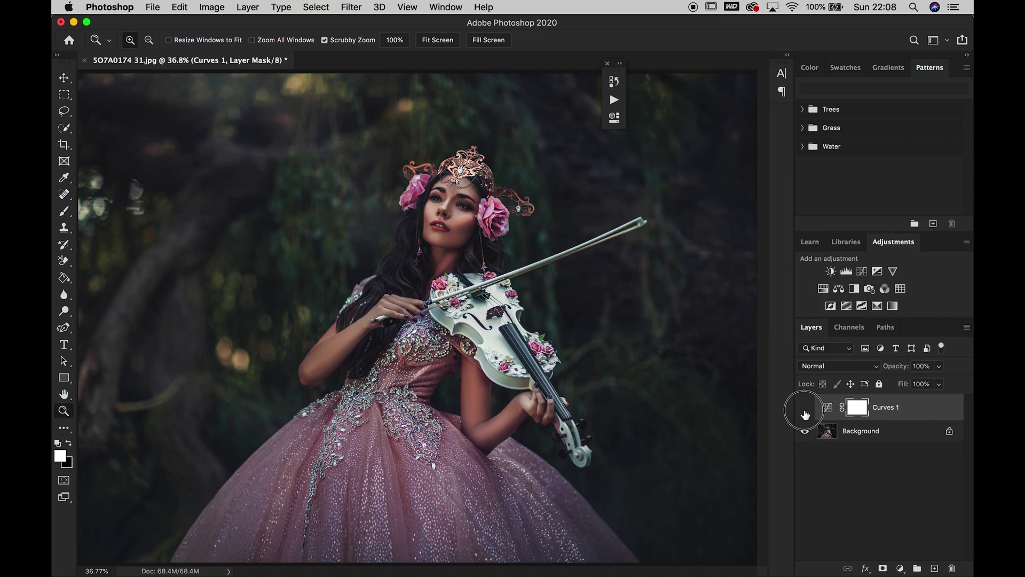
left_click(804, 409)
left_click(806, 410)
left_click(805, 413)
left_click(938, 366)
left_click_drag(931, 382, 958, 383)
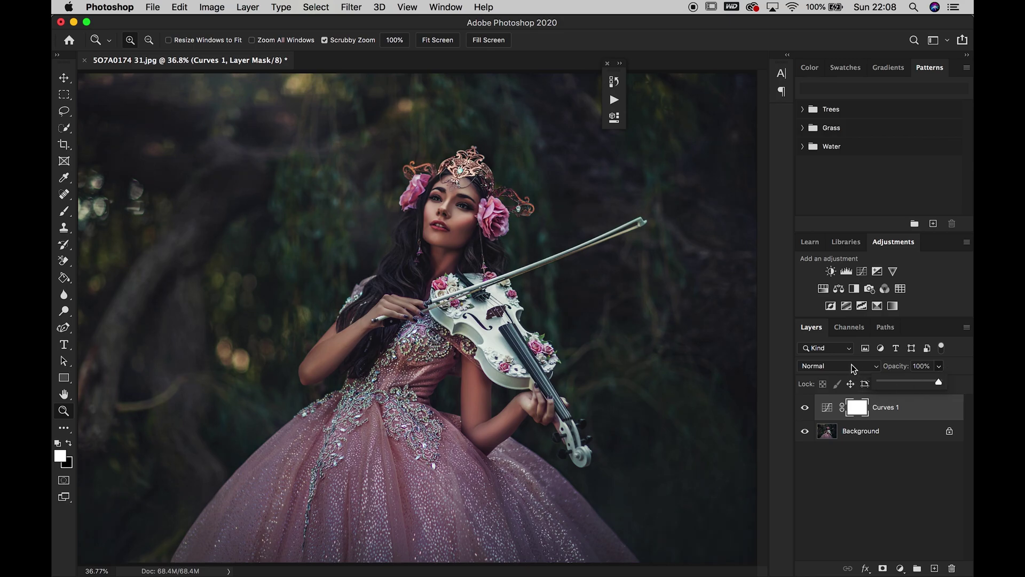
Set the Curves 1 blend mode to Luminosity and compare it on and off.
left_click(853, 366)
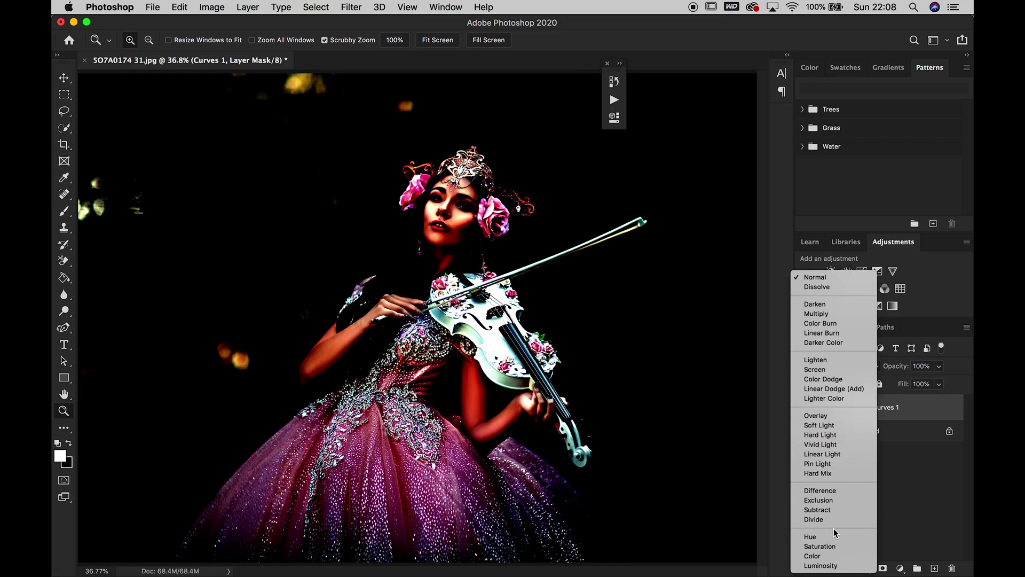
left_click(822, 566)
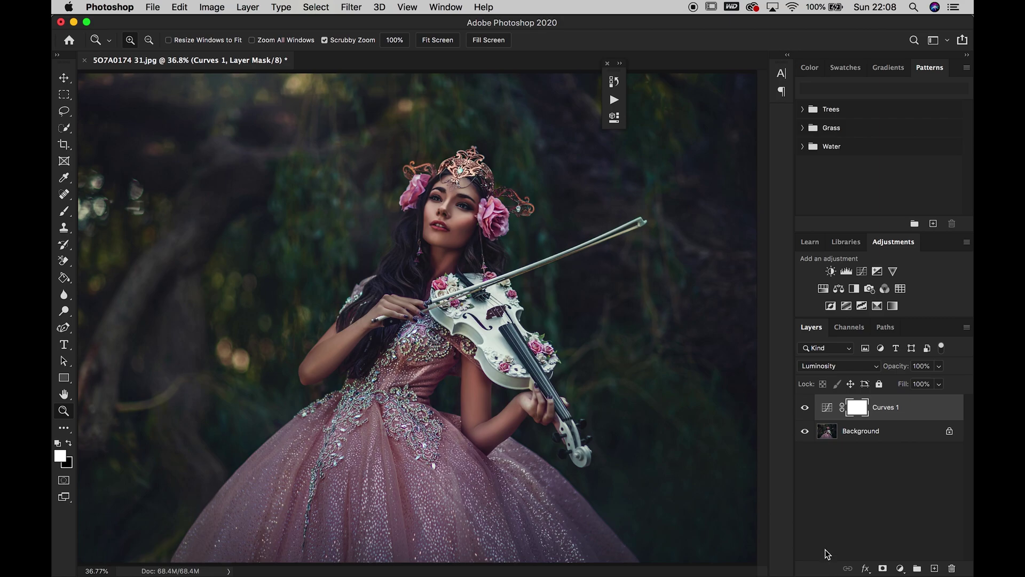
left_click(804, 409)
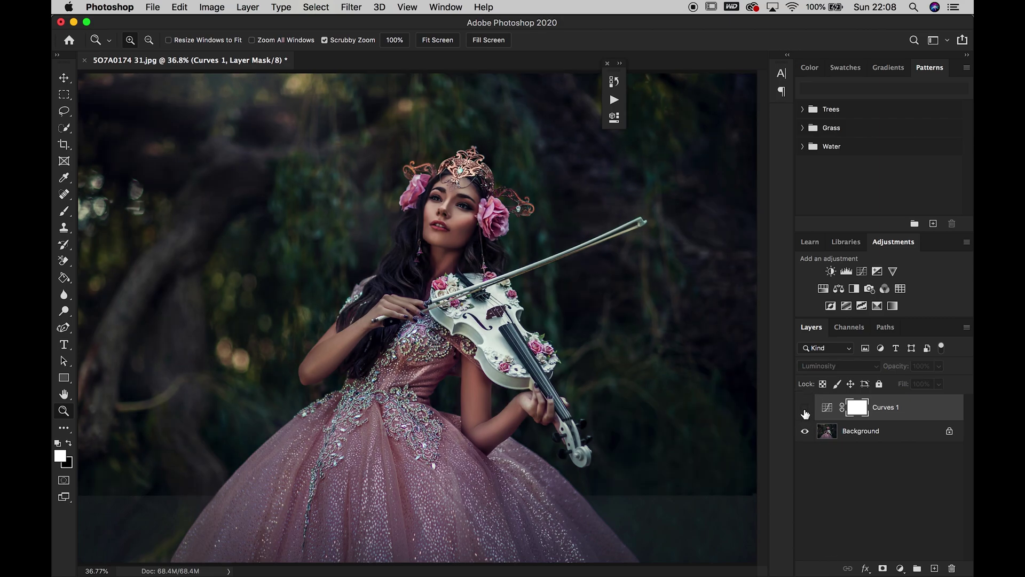
left_click(805, 409)
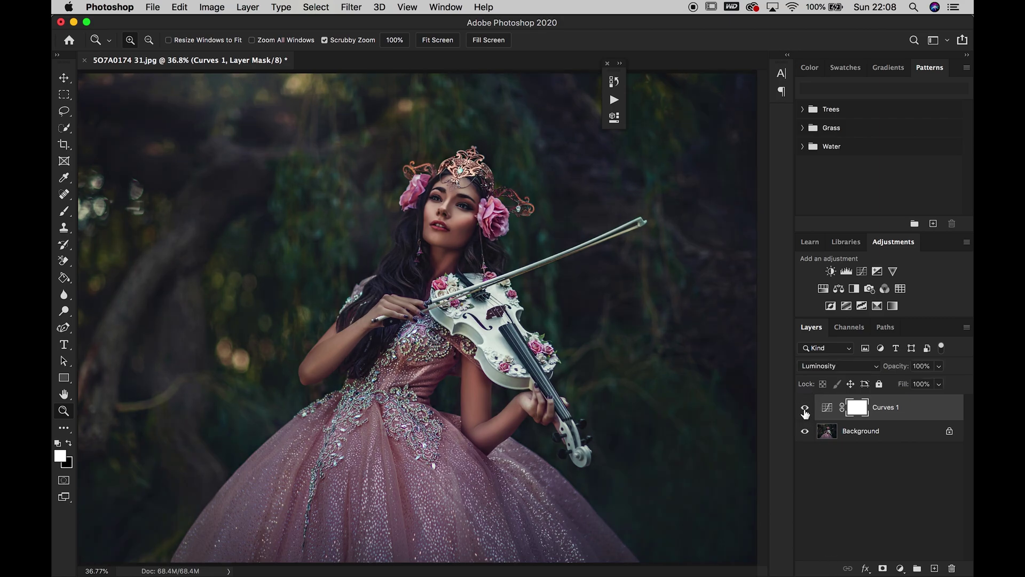
Reopen Curves 1 and move the black point to output 24 and the white point to 238.
double_click(825, 408)
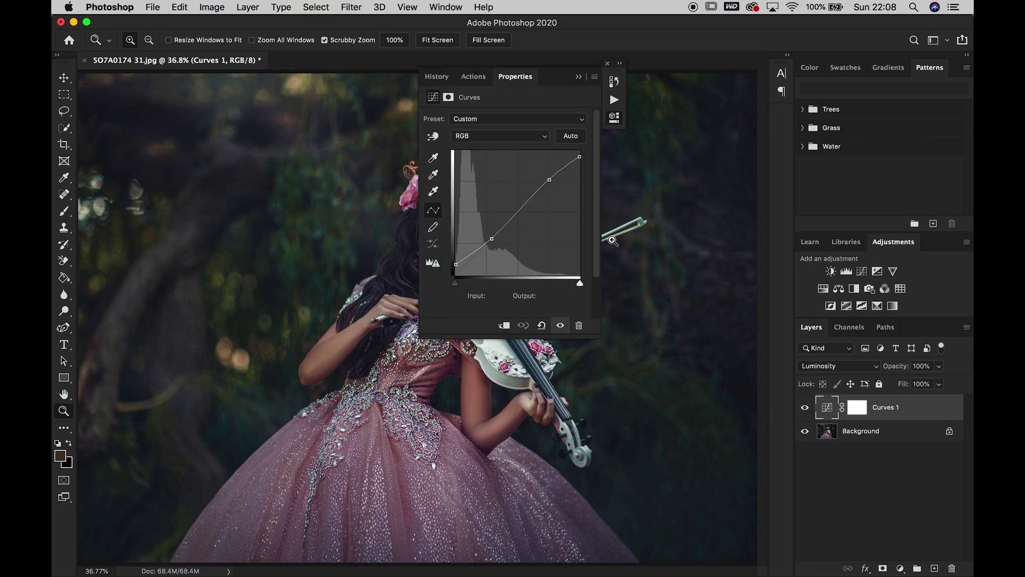
left_click_drag(560, 82, 746, 77)
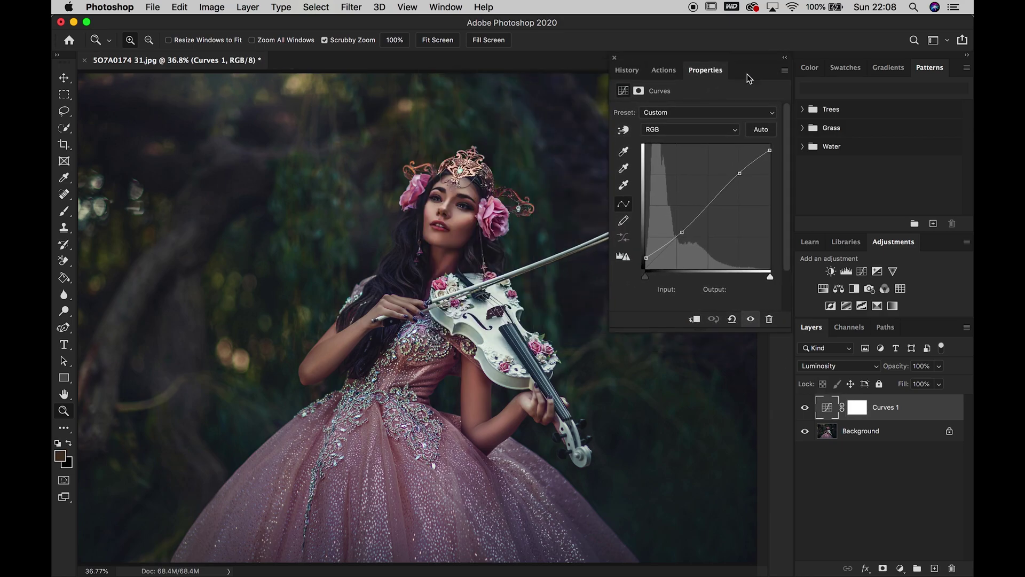
left_click(682, 233)
left_click(740, 173)
left_click_drag(682, 236, 681, 234)
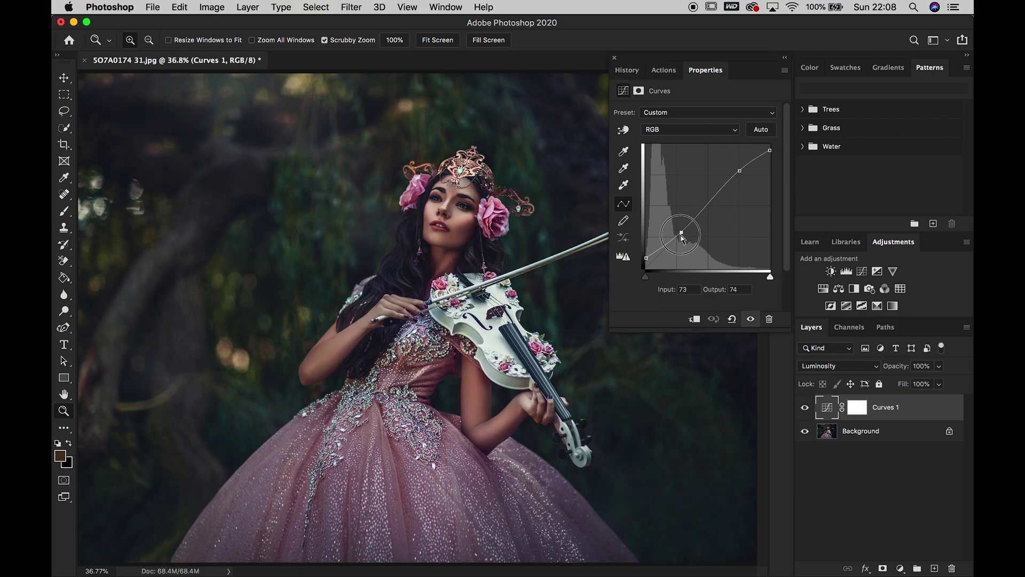
left_click(645, 259)
left_click_drag(769, 150, 740, 170)
left_click(740, 171)
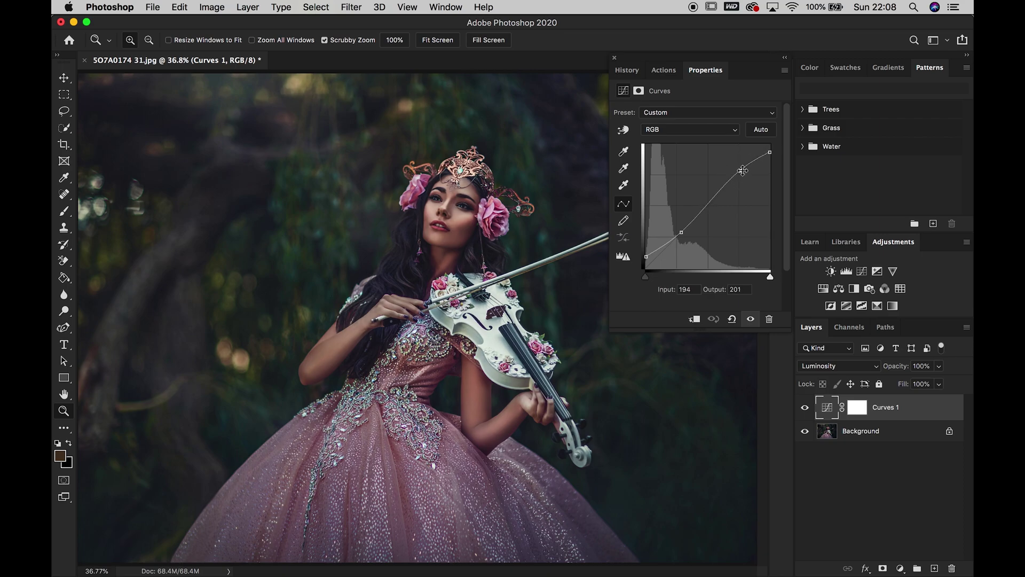
left_click(783, 58)
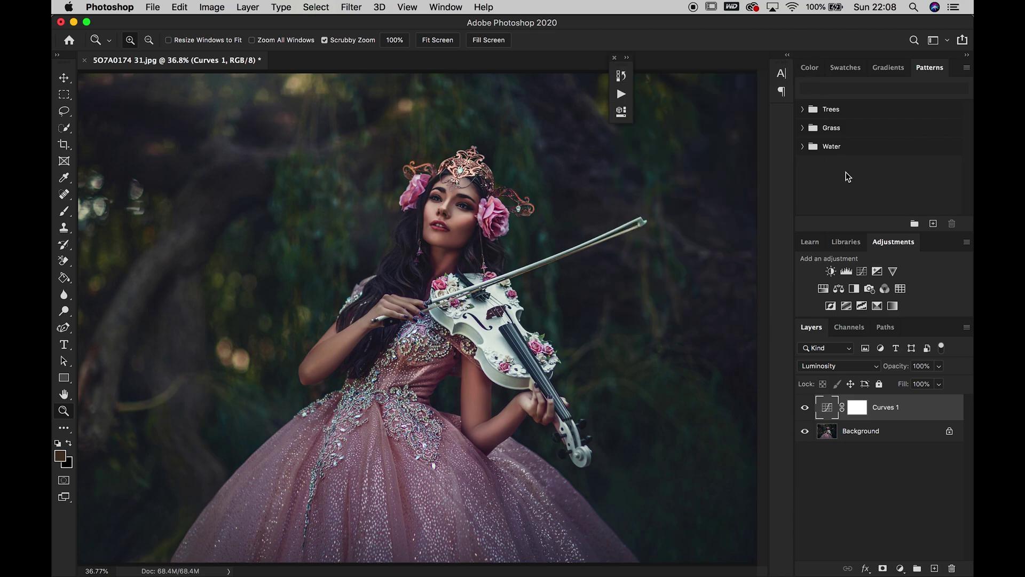
left_click(614, 57)
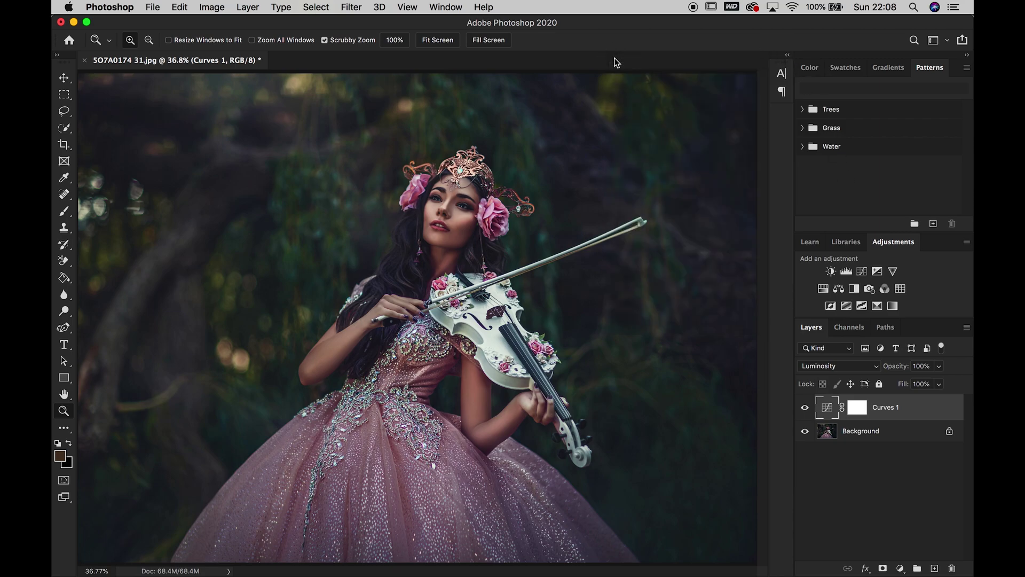
Toggle Curves 1 off and on twice to compare before and after.
left_click(805, 408)
left_click(805, 408)
left_click(807, 409)
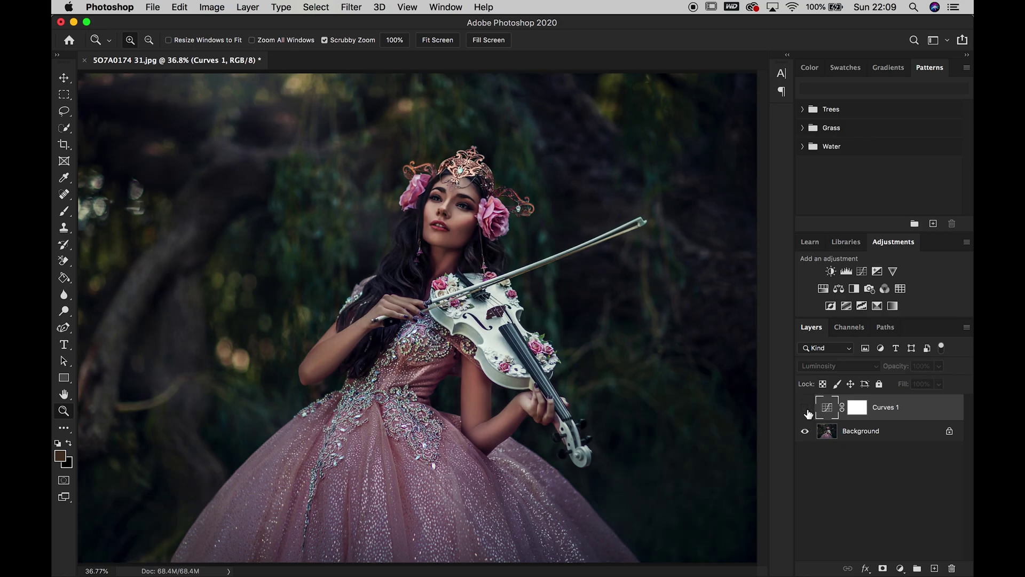
left_click(805, 408)
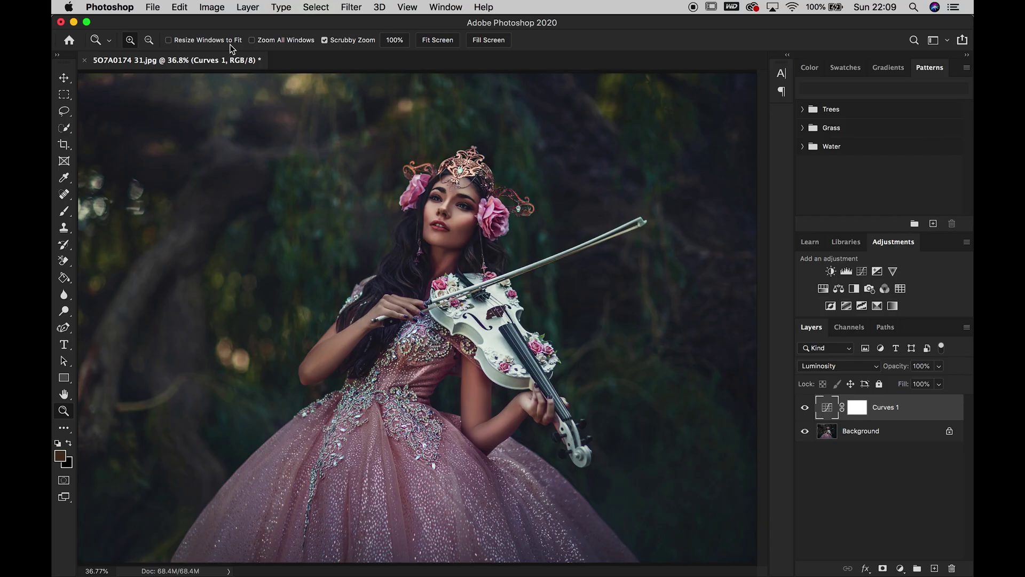
Convert the image to 16 Bits/Channel and compare the curves adjustment on and off.
left_click(211, 7)
mouse_move(211, 23)
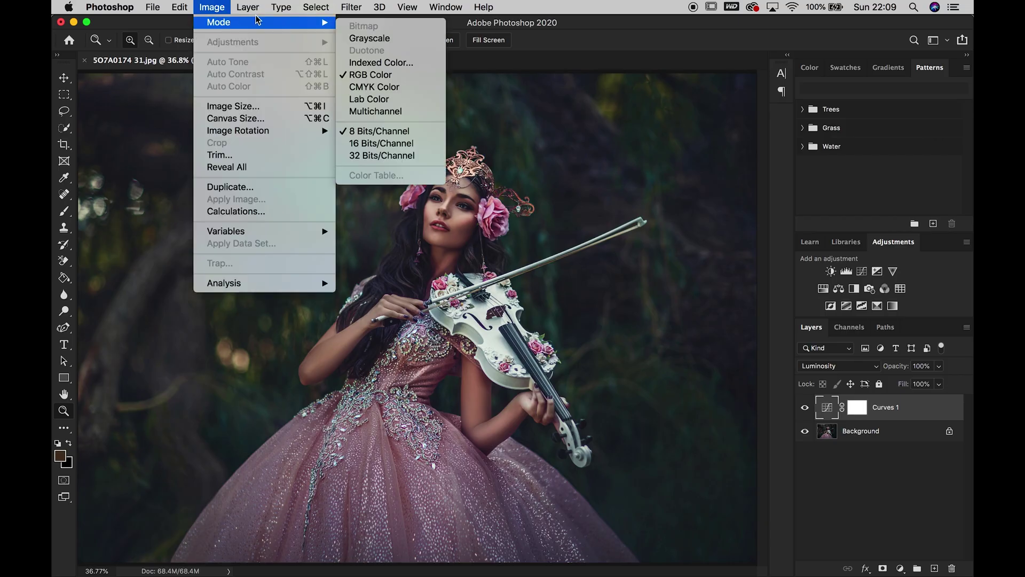
left_click(353, 146)
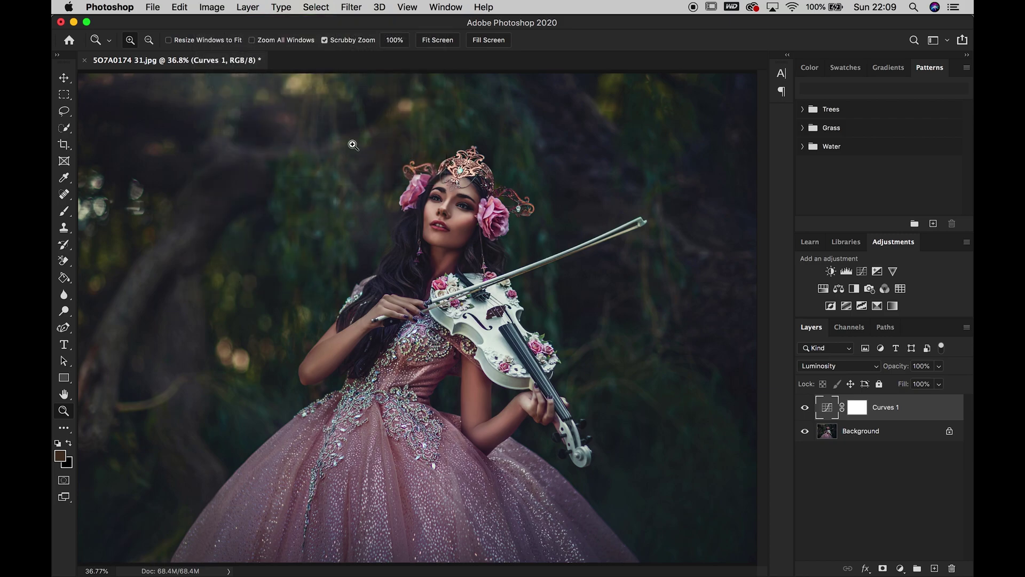
left_click(805, 410)
left_click(805, 410)
left_click(805, 410)
left_click(806, 411)
Flatten the image into the Background and convert it back to 8 Bits/Channel.
left_click(248, 7)
left_click(299, 504)
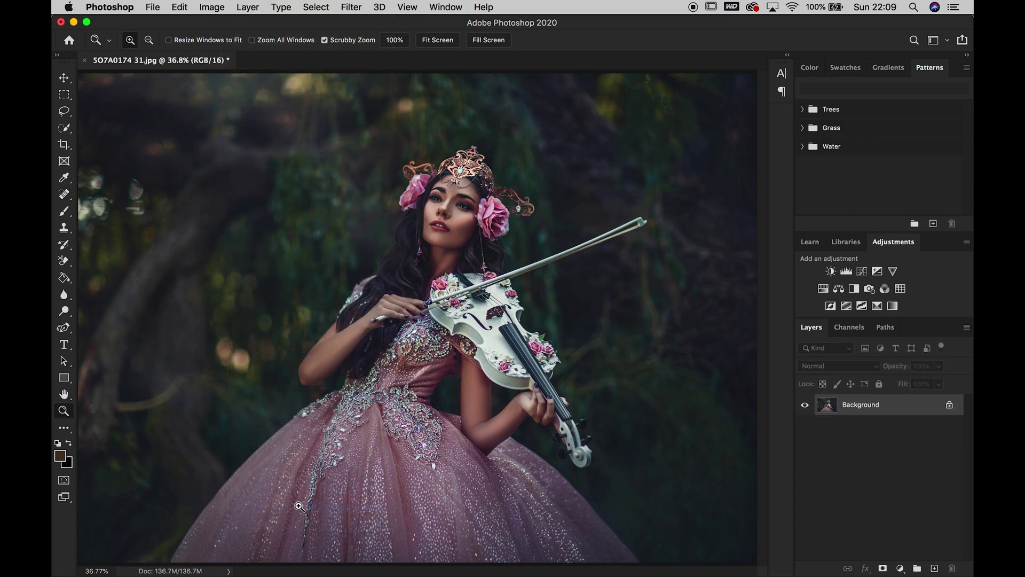
left_click(212, 7)
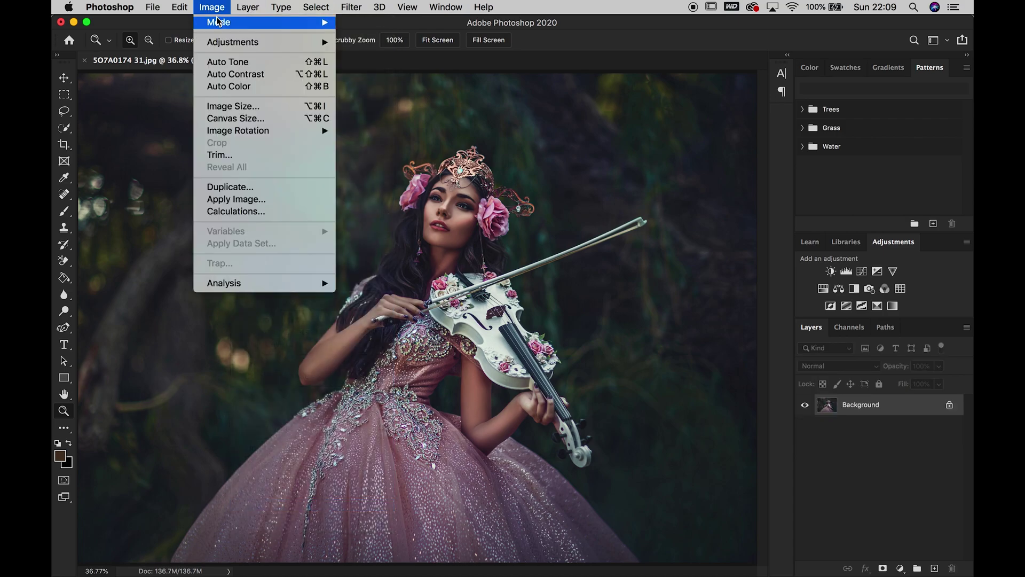
mouse_move(220, 21)
left_click(379, 130)
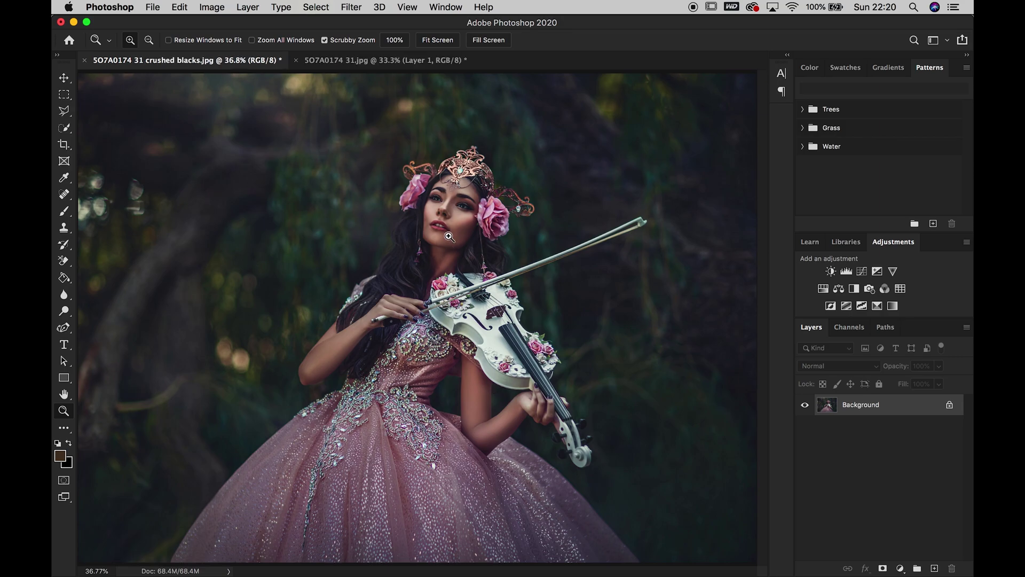
left_click(449, 237)
left_click(449, 236)
left_click(449, 237)
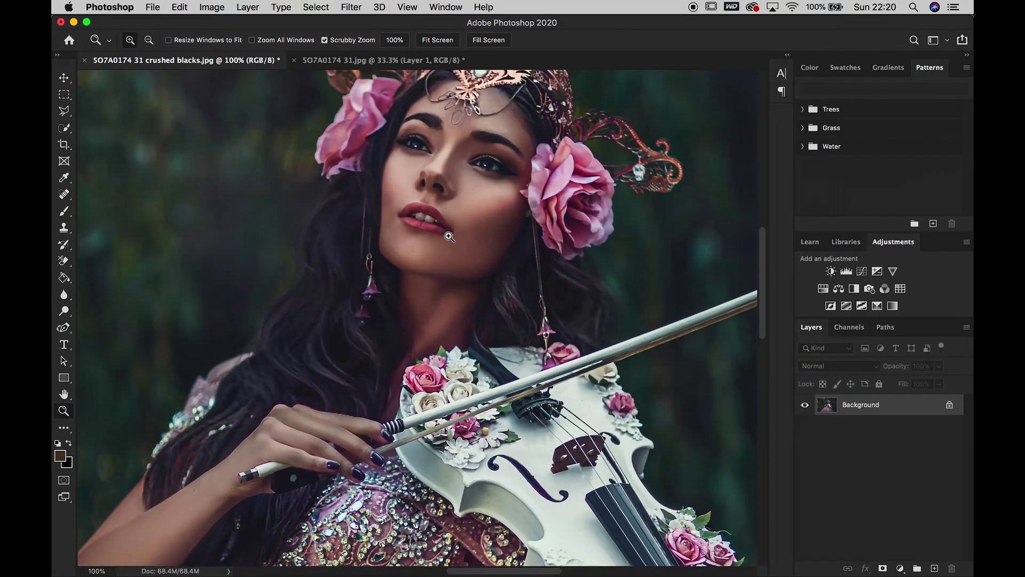
scroll(448, 237, "up", 2)
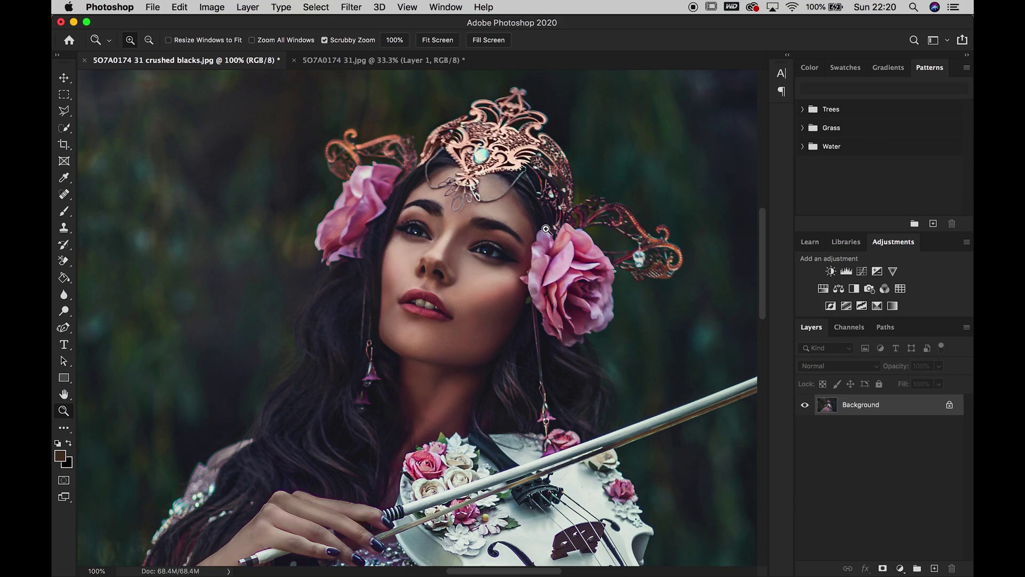
left_click(495, 391)
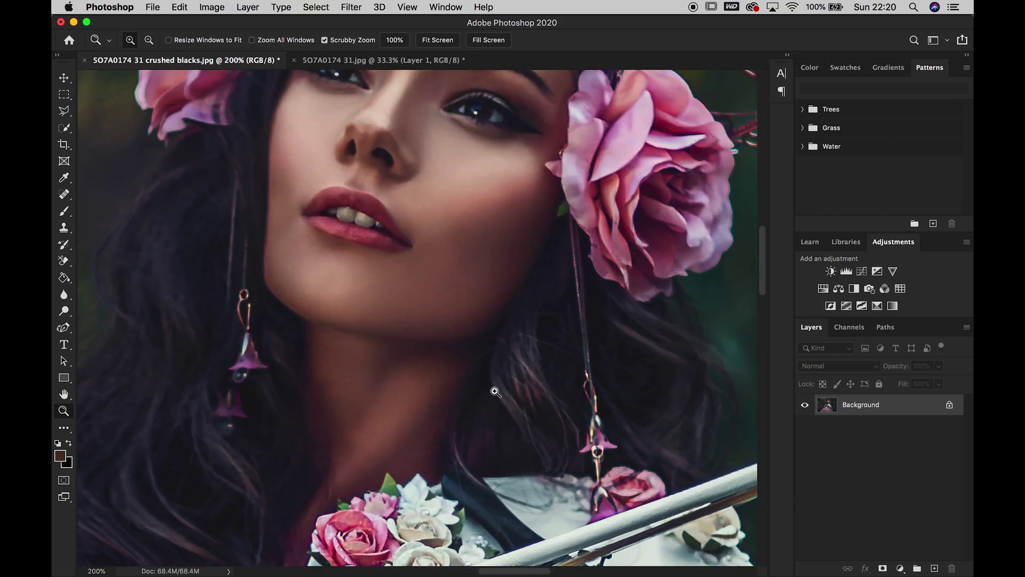
scroll(495, 392, "up", 10)
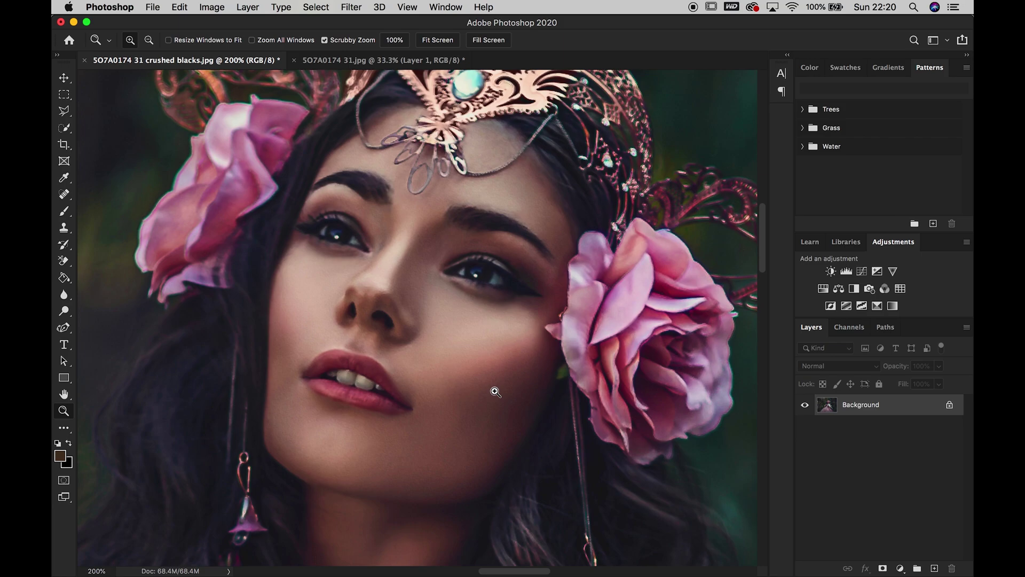
right_click(599, 436)
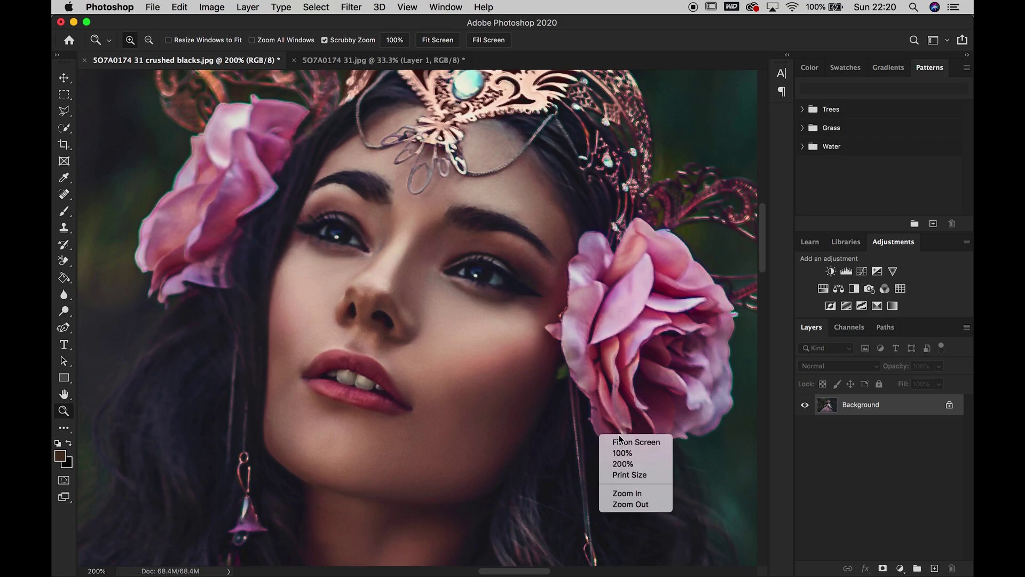
left_click(621, 441)
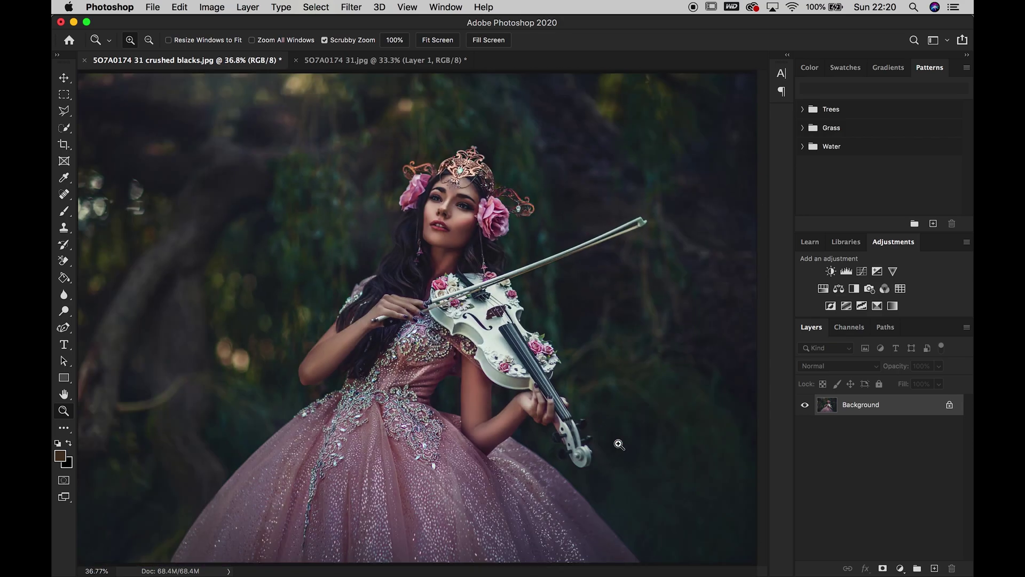